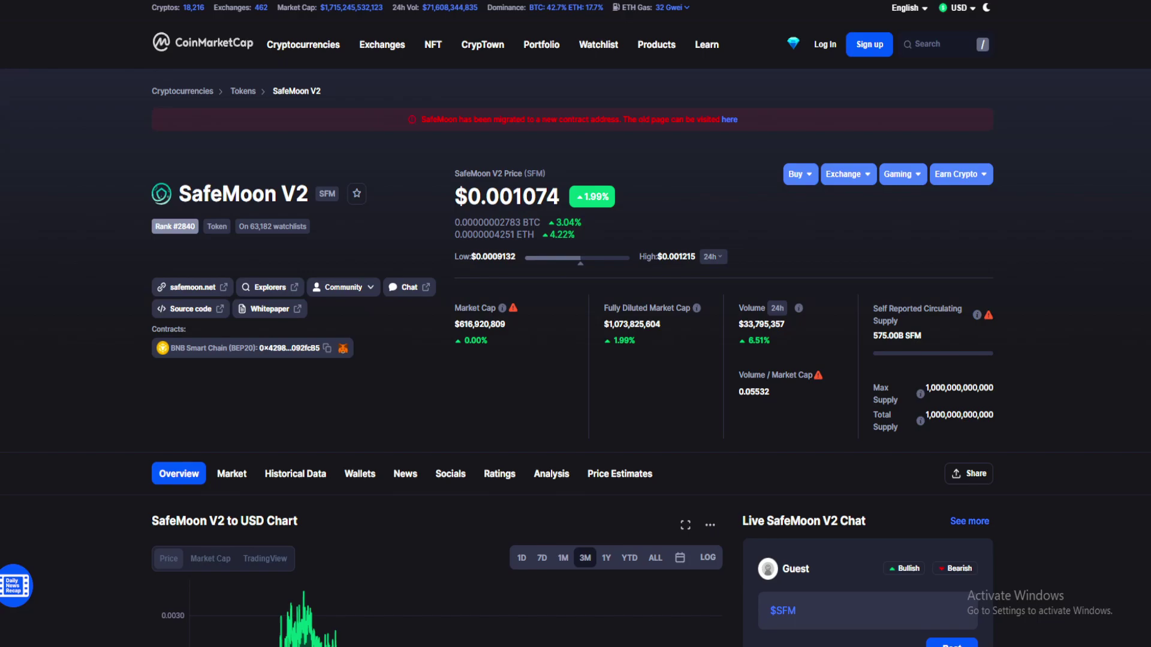
{"action": "scroll", "coordinate": [575, 360], "scroll_direction": "down", "scroll_amount": 3}
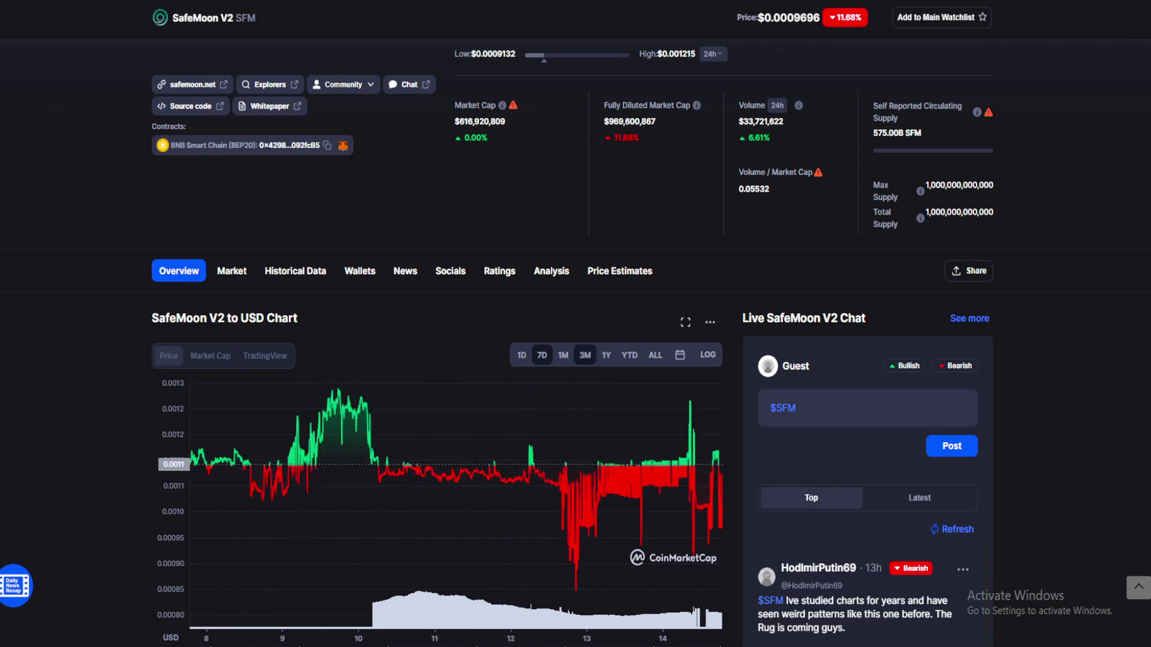
Switch the SafeMoon V2 price chart from the one-week to the 1M range
{"action": "left_click", "coordinate": [563, 355]}
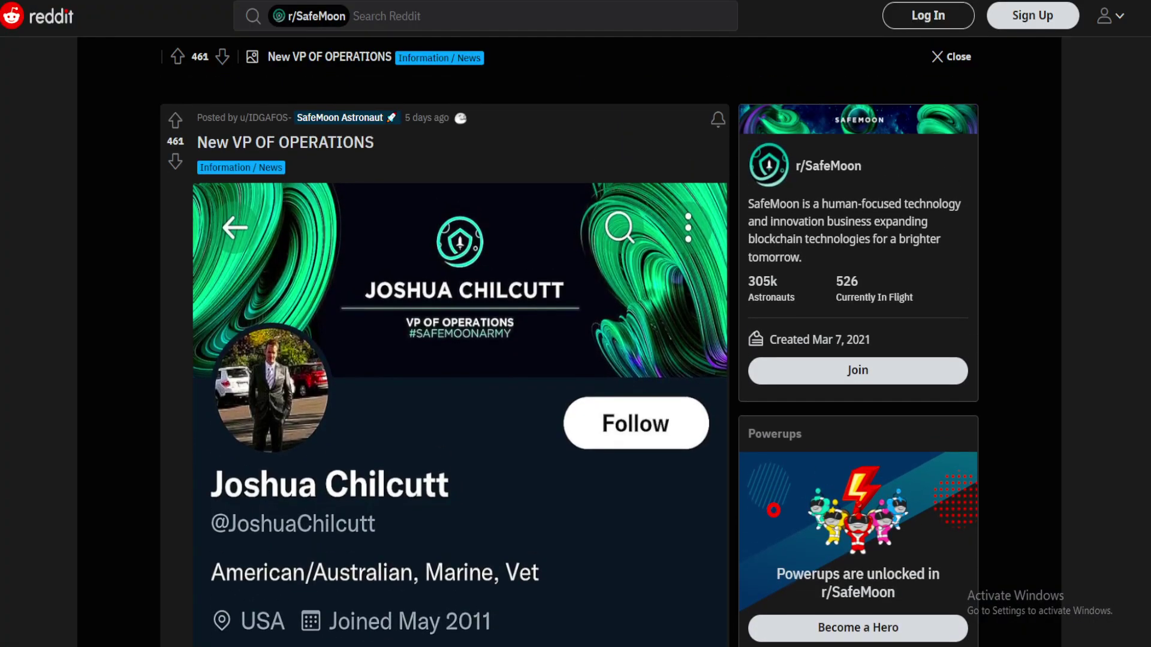
{"action": "scroll", "coordinate": [461, 360], "scroll_direction": "down", "scroll_amount": 1}
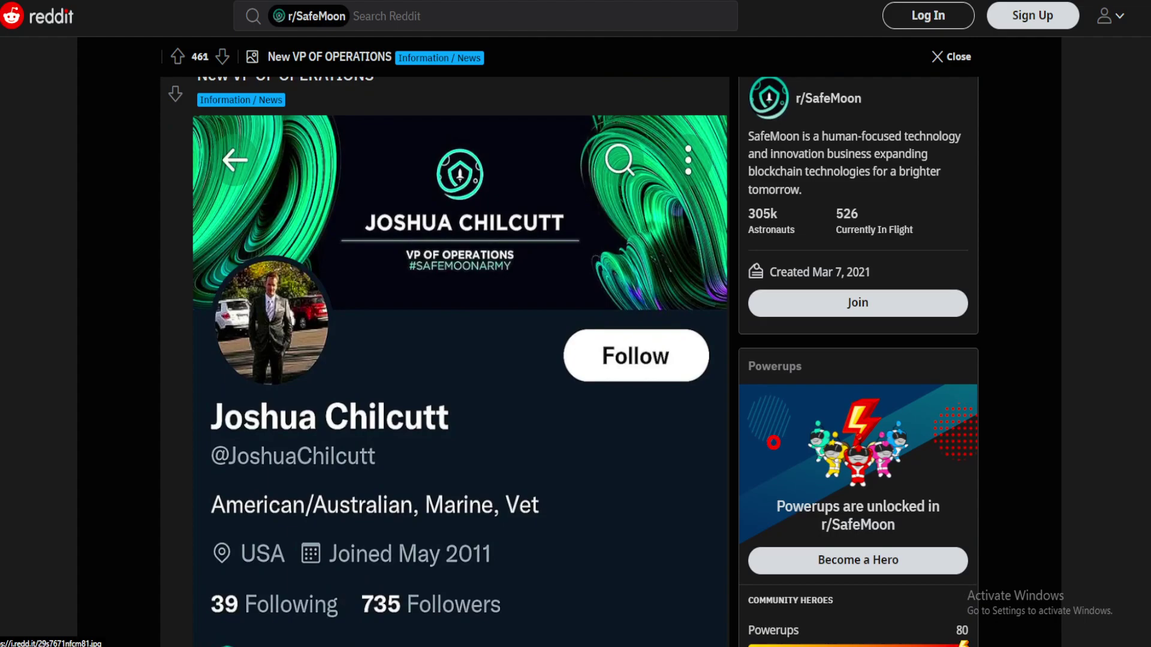
{"action": "scroll", "coordinate": [460, 360], "scroll_direction": "down", "scroll_amount": 2}
{"action": "scroll", "coordinate": [460, 360], "scroll_direction": "up", "scroll_amount": 3}
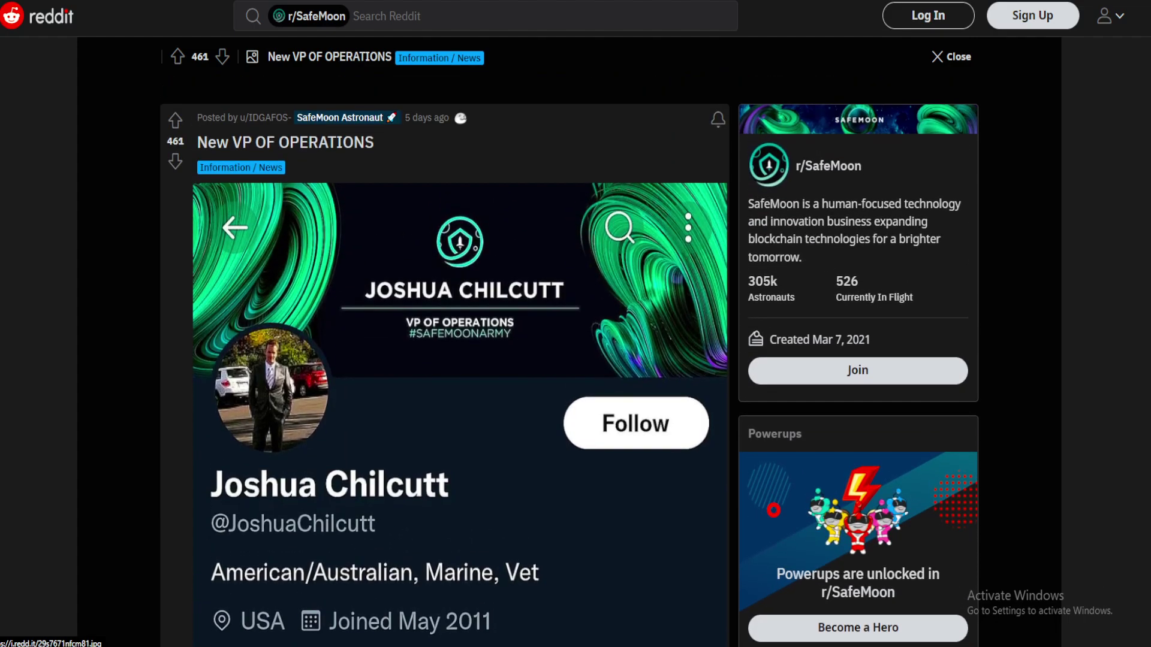
{"action": "scroll", "coordinate": [461, 360], "scroll_direction": "down", "scroll_amount": 1}
{"action": "scroll", "coordinate": [461, 360], "scroll_direction": "down", "scroll_amount": 3}
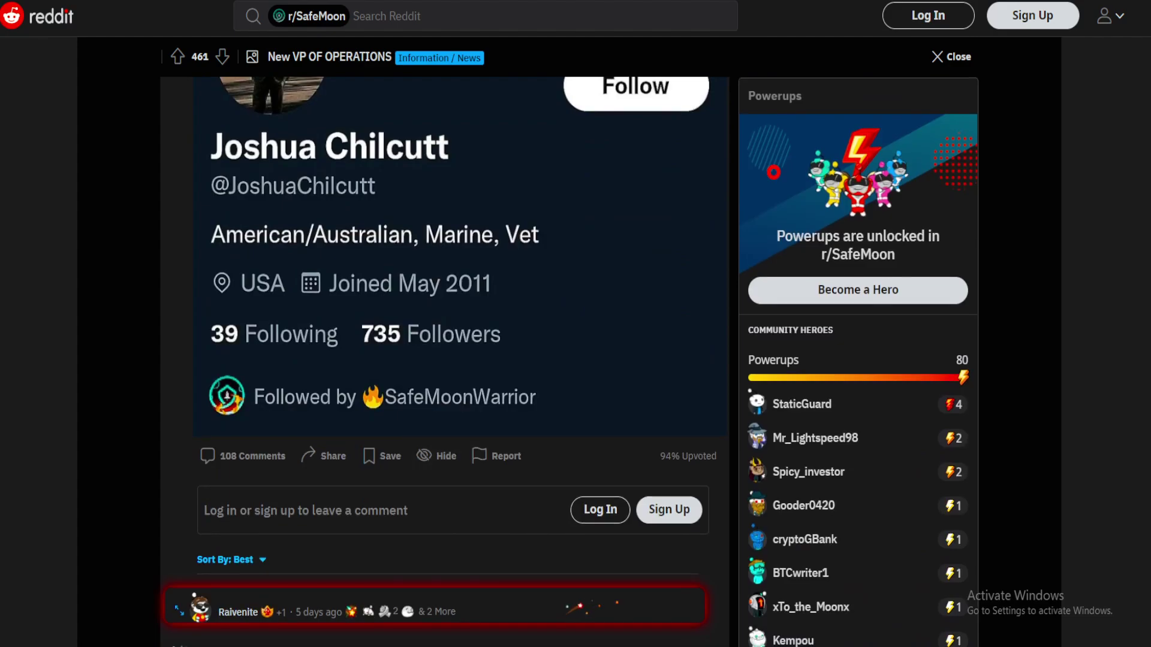
{"action": "scroll", "coordinate": [460, 360], "scroll_direction": "up", "scroll_amount": 2}
{"action": "scroll", "coordinate": [460, 360], "scroll_direction": "down", "scroll_amount": 6}
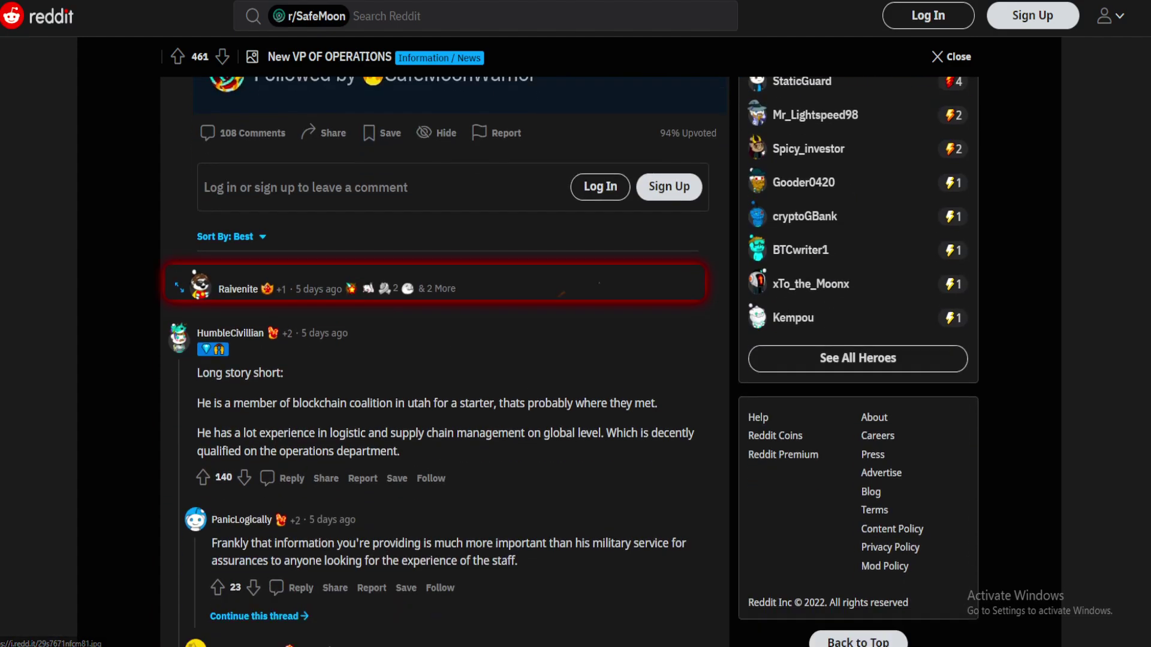
{"action": "scroll", "coordinate": [460, 360], "scroll_direction": "up", "scroll_amount": 3}
{"action": "scroll", "coordinate": [461, 360], "scroll_direction": "up", "scroll_amount": 3}
{"action": "scroll", "coordinate": [460, 361], "scroll_direction": "down", "scroll_amount": 2}
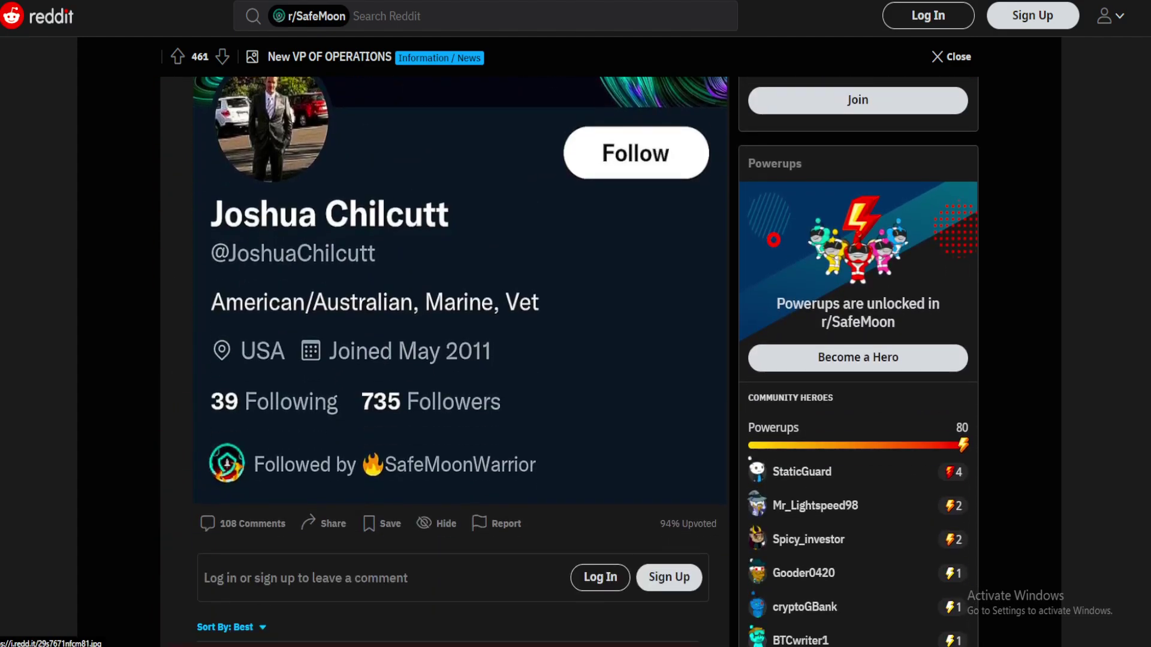
{"action": "scroll", "coordinate": [460, 360], "scroll_direction": "up", "scroll_amount": 1}
{"action": "scroll", "coordinate": [460, 360], "scroll_direction": "up", "scroll_amount": 2}
{"action": "scroll", "coordinate": [460, 360], "scroll_direction": "down", "scroll_amount": 2}
{"action": "scroll", "coordinate": [461, 359], "scroll_direction": "down", "scroll_amount": 2}
{"action": "scroll", "coordinate": [461, 360], "scroll_direction": "down", "scroll_amount": 2}
{"action": "scroll", "coordinate": [461, 361], "scroll_direction": "down", "scroll_amount": 2}
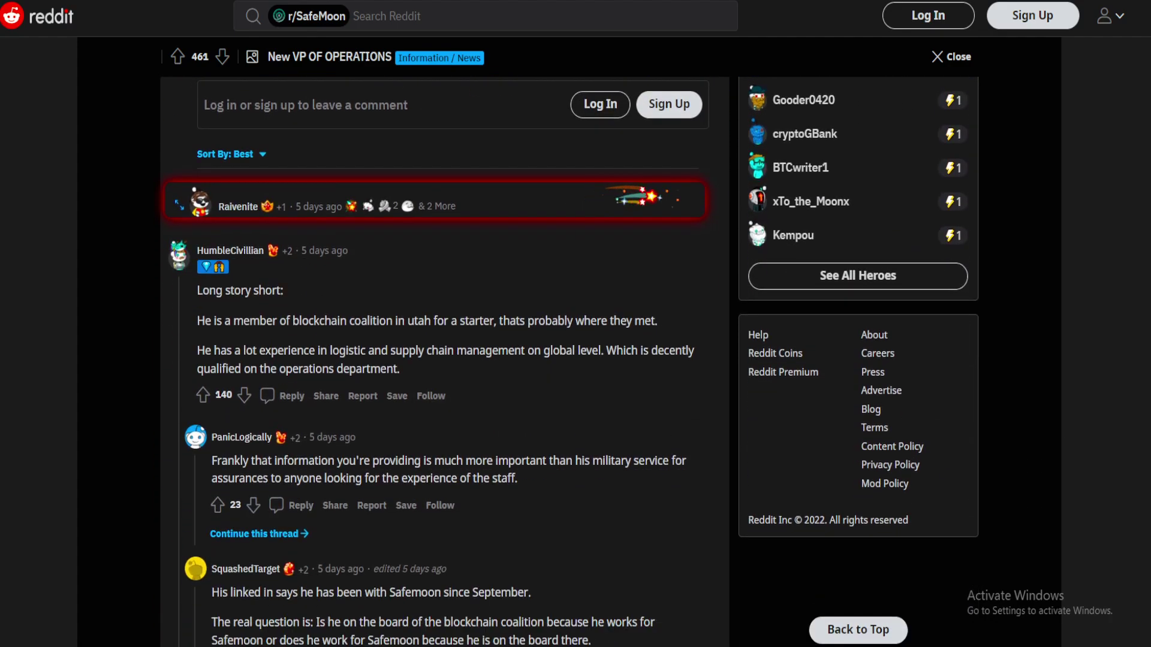
{"action": "scroll", "coordinate": [461, 360], "scroll_direction": "up", "scroll_amount": 5}
{"action": "scroll", "coordinate": [460, 360], "scroll_direction": "down", "scroll_amount": 1}
{"action": "scroll", "coordinate": [460, 360], "scroll_direction": "up", "scroll_amount": 2}
{"action": "scroll", "coordinate": [460, 360], "scroll_direction": "down", "scroll_amount": 3}
{"action": "scroll", "coordinate": [460, 360], "scroll_direction": "down", "scroll_amount": 1}
{"action": "scroll", "coordinate": [461, 359], "scroll_direction": "down", "scroll_amount": 1}
{"action": "scroll", "coordinate": [461, 360], "scroll_direction": "down", "scroll_amount": 1}
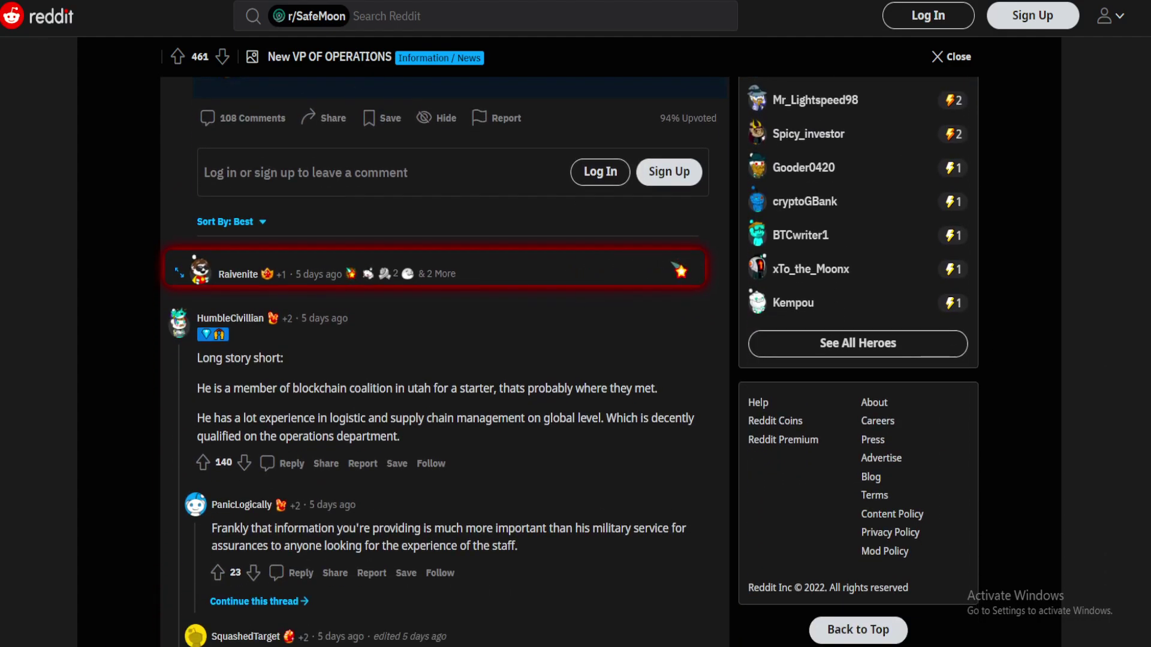
Highlight reply lines on 'Long story short', the blockchain coalition and logistics experience
{"action": "left_click_drag", "start_coordinate": [198, 358], "coordinate": [285, 358]}
{"action": "left_click", "coordinate": [226, 358]}
{"action": "left_click_drag", "start_coordinate": [196, 388], "coordinate": [654, 387]}
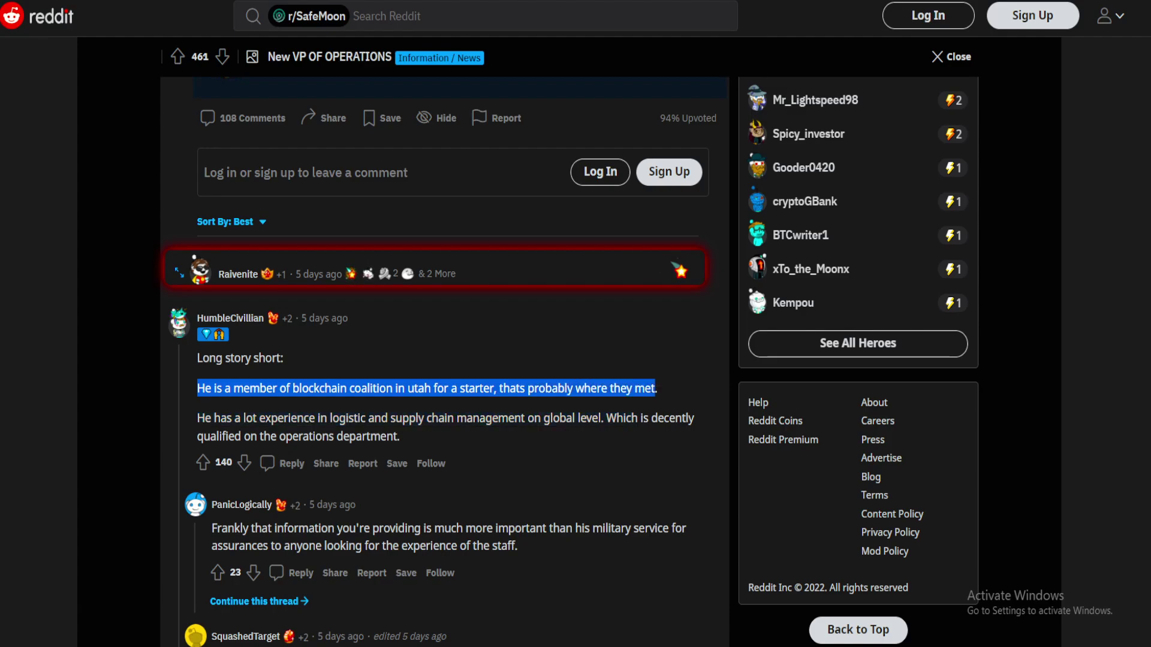
{"action": "left_click", "coordinate": [654, 388]}
{"action": "mouse_move", "coordinate": [196, 418]}
{"action": "left_mouse_down"}
{"action": "mouse_move", "coordinate": [399, 437]}
{"action": "mouse_move", "coordinate": [340, 418]}
{"action": "mouse_move", "coordinate": [689, 418]}
{"action": "mouse_move", "coordinate": [270, 436]}
{"action": "mouse_move", "coordinate": [398, 436]}
{"action": "left_mouse_up"}
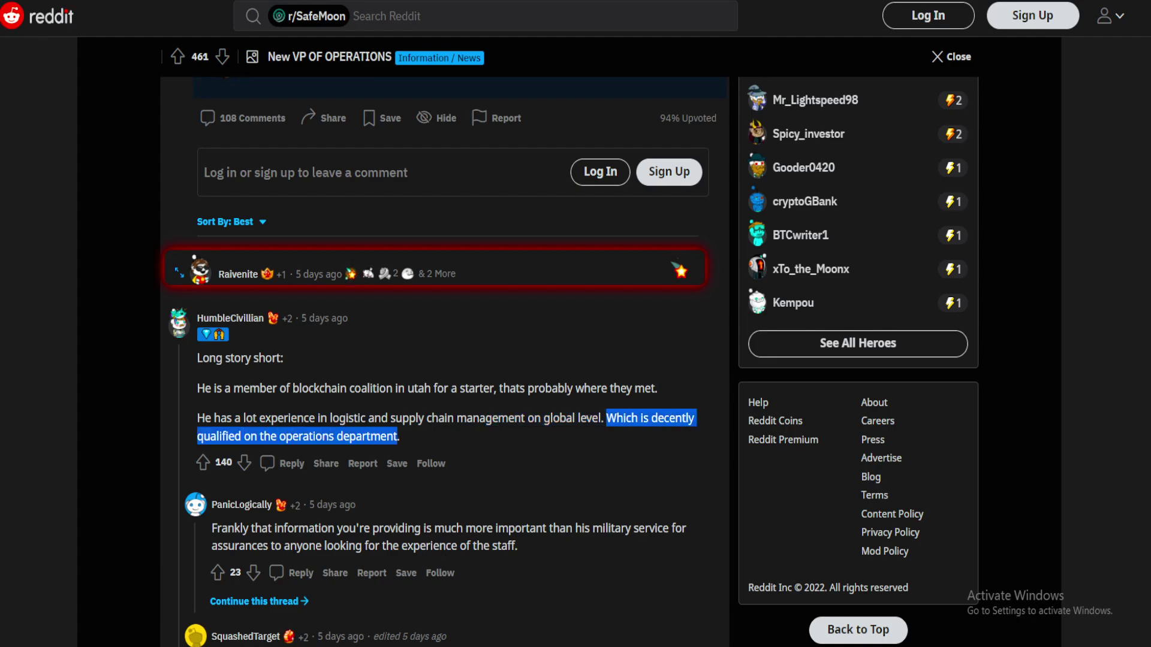
{"action": "scroll", "coordinate": [450, 405], "scroll_direction": "down", "scroll_amount": 1}
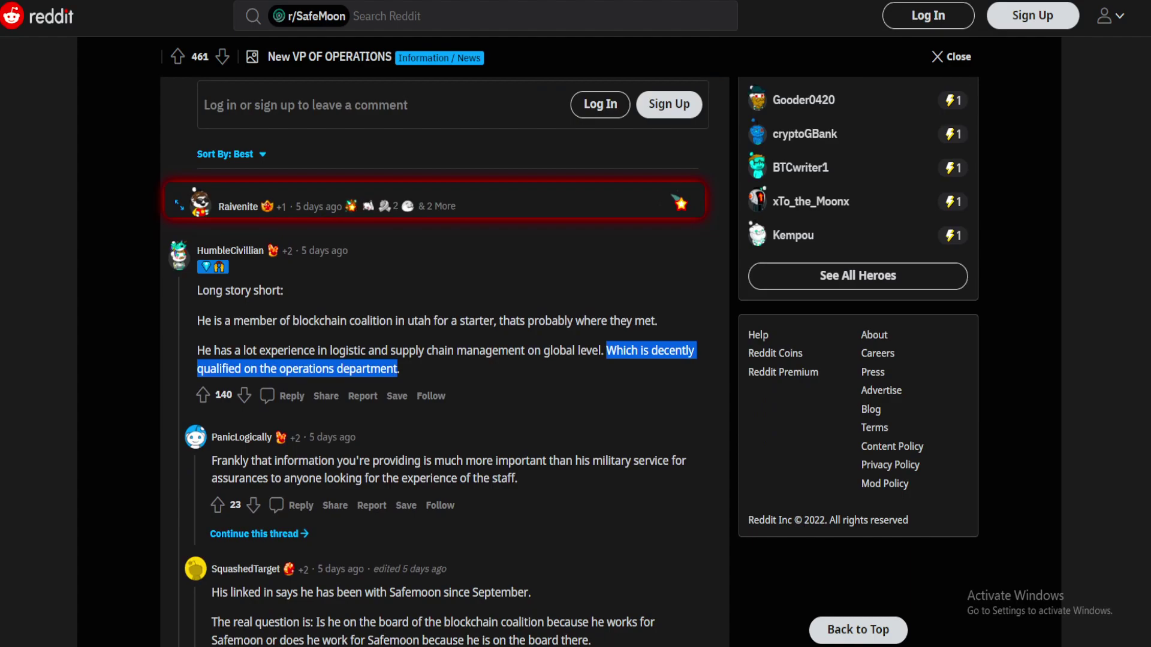
Select the military-service reply, then go to the SafeMoon 2.0 tweet about Charles Karony
{"action": "right_click", "coordinate": [378, 395]}
{"action": "key", "text": "Escape"}
{"action": "left_click_drag", "start_coordinate": [226, 461], "coordinate": [518, 479]}
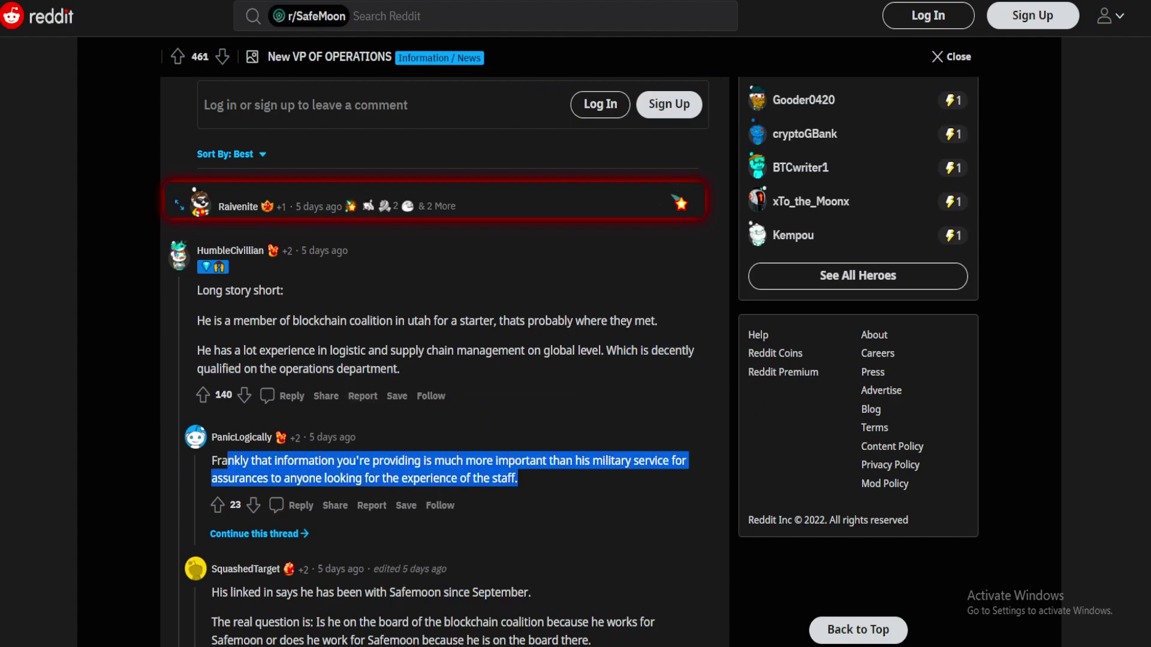
{"action": "triple_click", "coordinate": [360, 470]}
{"action": "scroll", "coordinate": [449, 359], "scroll_direction": "up", "scroll_amount": 3}
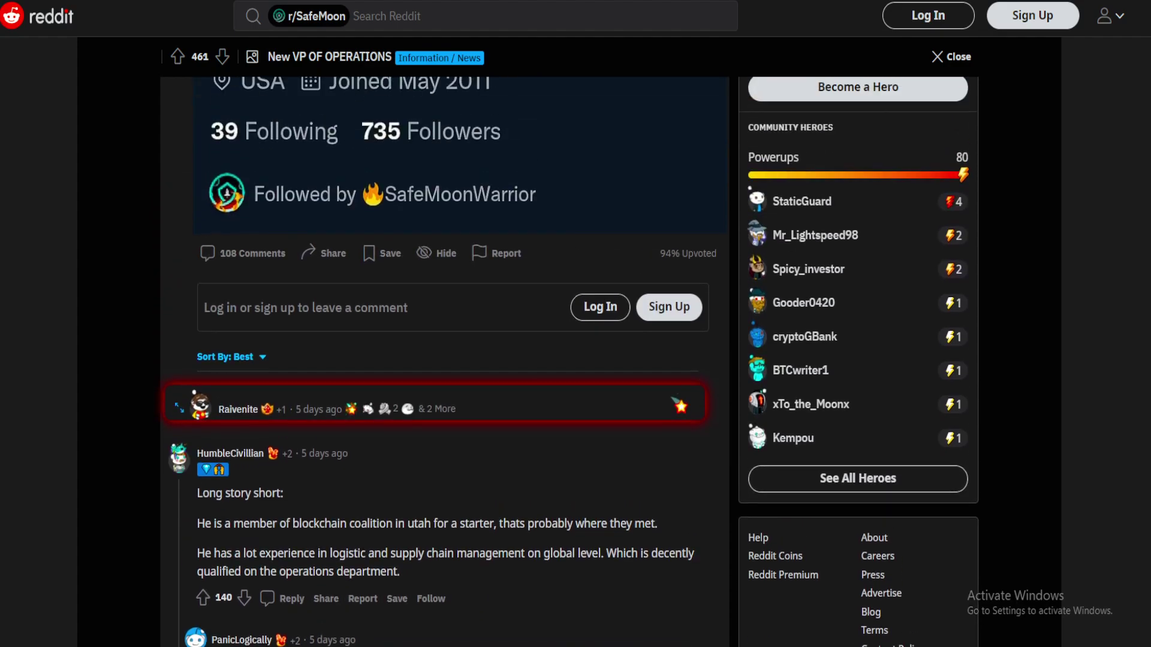
{"action": "left_click_drag", "start_coordinate": [198, 524], "coordinate": [333, 553]}
{"action": "left_click", "coordinate": [333, 553]}
{"action": "scroll", "coordinate": [450, 359], "scroll_direction": "up", "scroll_amount": 5}
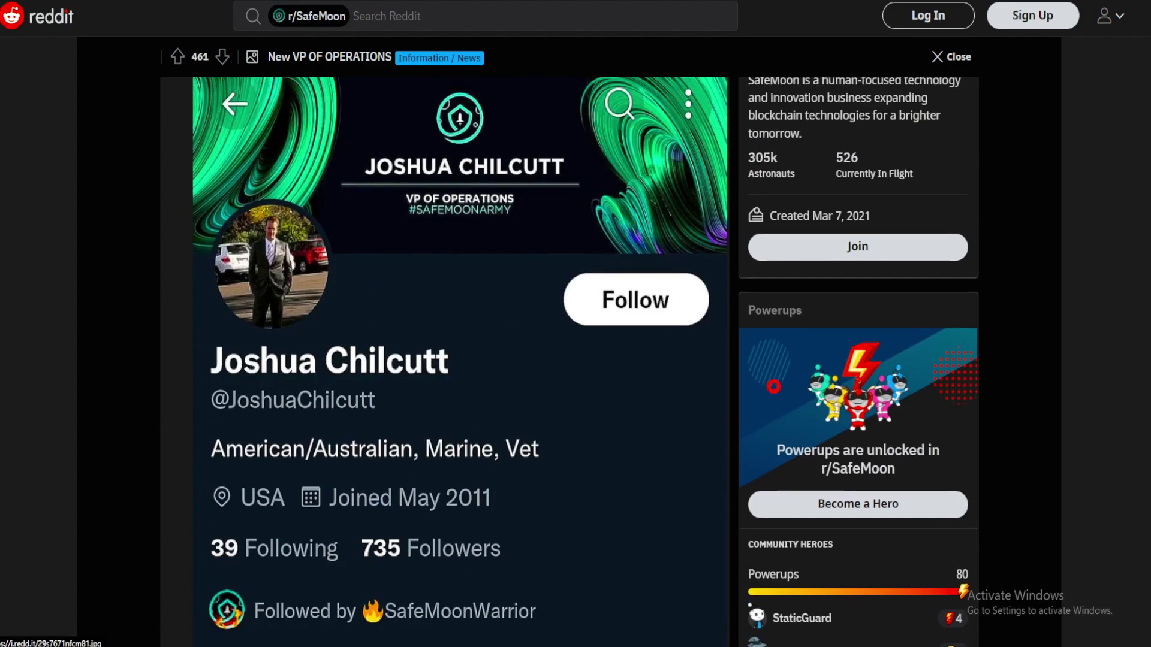
{"action": "scroll", "coordinate": [450, 360], "scroll_direction": "up", "scroll_amount": 1}
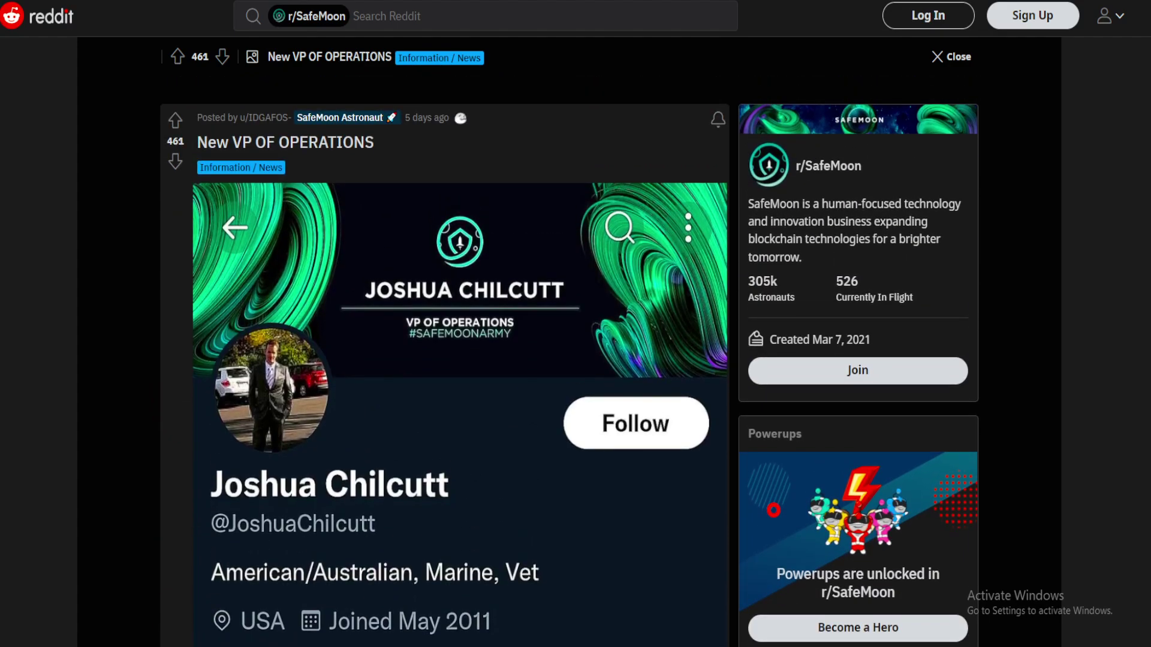
{"action": "left_click", "coordinate": [530, 2]}
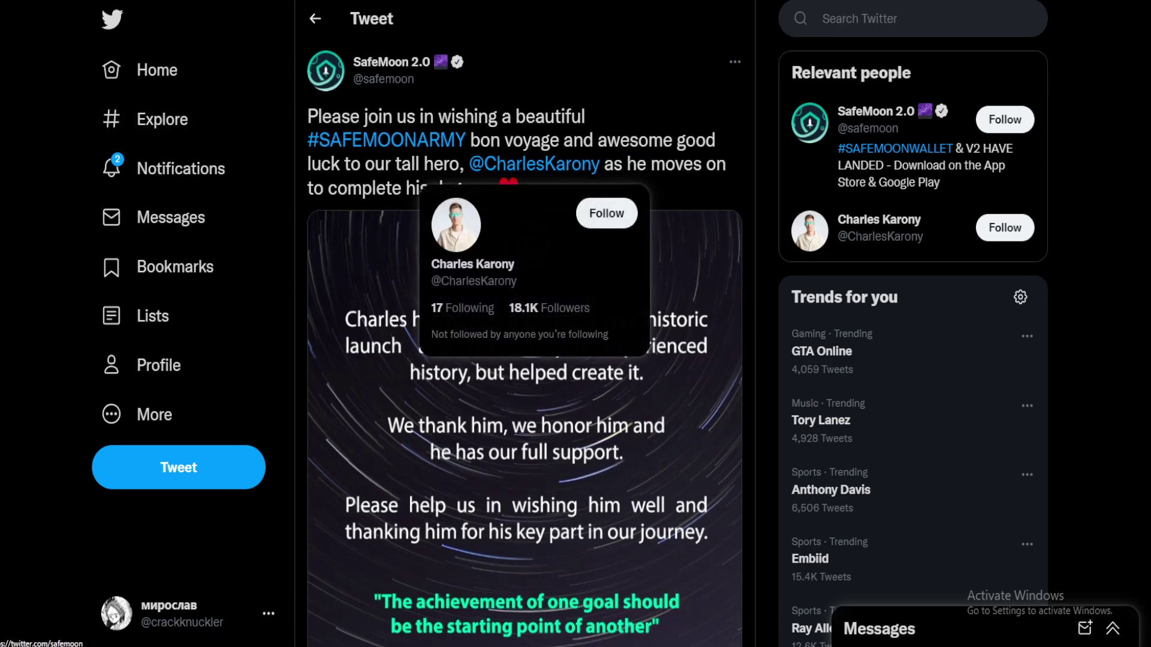
Highlight the farewell tweet's opening words, including 'Please join us'
{"action": "left_click_drag", "start_coordinate": [317, 116], "coordinate": [416, 117]}
{"action": "scroll", "coordinate": [568, 118], "scroll_direction": "down", "scroll_amount": 1}
{"action": "scroll", "coordinate": [567, 118], "scroll_direction": "down", "scroll_amount": 1}
{"action": "scroll", "coordinate": [567, 117], "scroll_direction": "up", "scroll_amount": 2}
{"action": "left_click", "coordinate": [568, 118]}
{"action": "left_click_drag", "start_coordinate": [308, 117], "coordinate": [407, 117]}
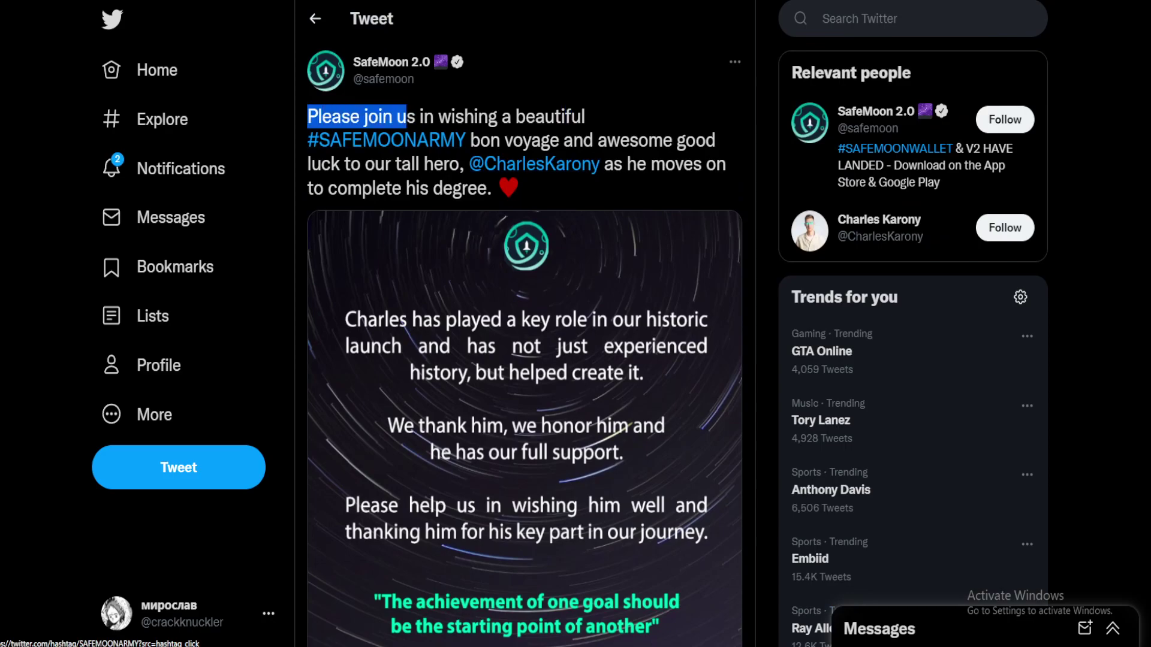
{"action": "left_click", "coordinate": [576, 117]}
Select the full farewell tweet text, then view its image full-size
{"action": "mouse_move", "coordinate": [308, 117]}
{"action": "left_mouse_down"}
{"action": "mouse_move", "coordinate": [451, 118]}
{"action": "mouse_move", "coordinate": [551, 141]}
{"action": "mouse_move", "coordinate": [663, 141]}
{"action": "mouse_move", "coordinate": [683, 164]}
{"action": "mouse_move", "coordinate": [727, 163]}
{"action": "left_mouse_up"}
{"action": "left_click", "coordinate": [451, 117]}
{"action": "left_click", "coordinate": [54, 271]}
{"action": "left_click_drag", "start_coordinate": [307, 188], "coordinate": [491, 188]}
{"action": "scroll", "coordinate": [526, 360], "scroll_direction": "down", "scroll_amount": 2}
{"action": "left_click", "coordinate": [525, 360]}
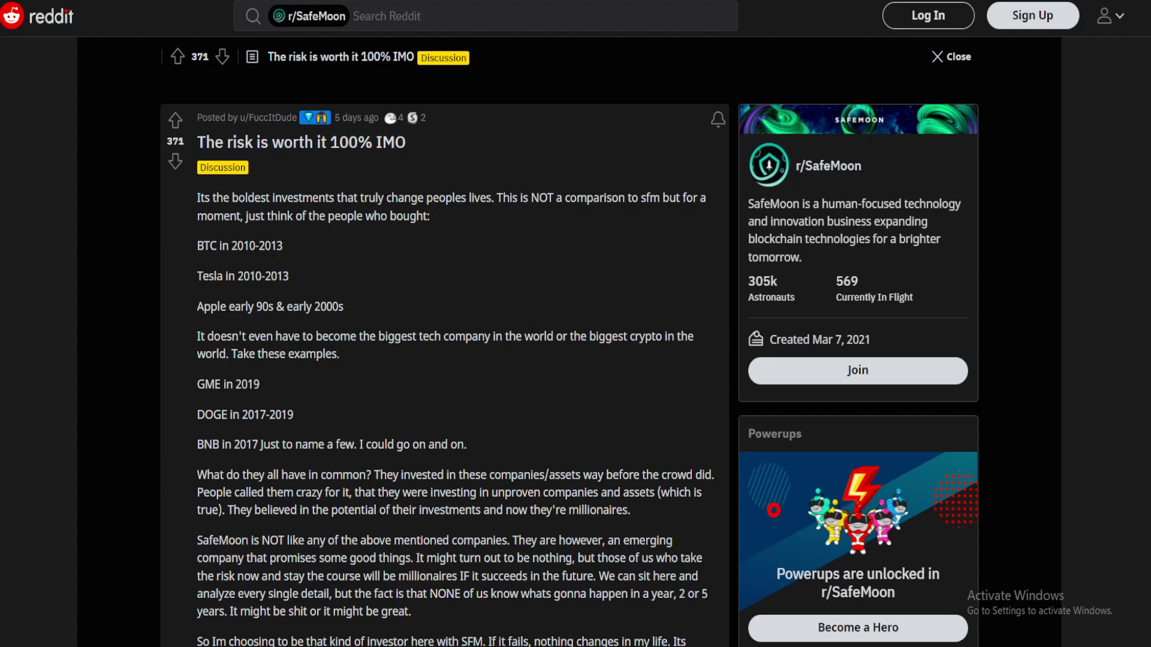
Highlight the post title and the first paragraph's opening sentences
{"action": "mouse_move", "coordinate": [197, 143]}
{"action": "left_mouse_down"}
{"action": "mouse_move", "coordinate": [300, 142]}
{"action": "mouse_move", "coordinate": [247, 167]}
{"action": "left_mouse_up"}
{"action": "left_click_drag", "start_coordinate": [207, 198], "coordinate": [481, 198]}
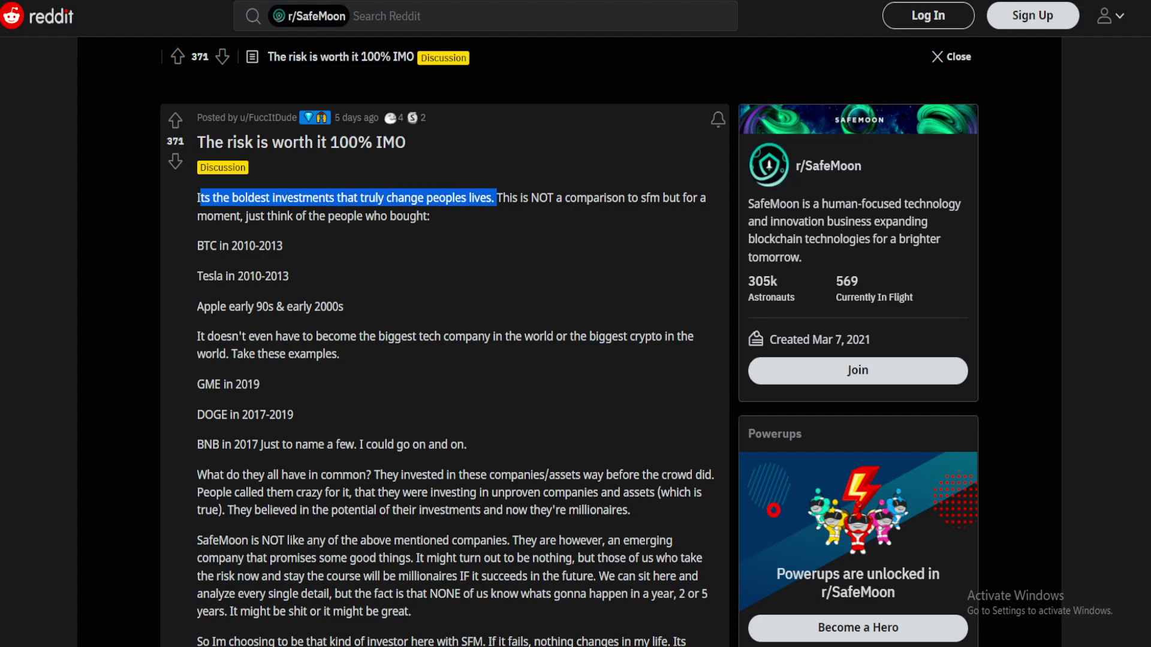
{"action": "mouse_move", "coordinate": [502, 197]}
{"action": "left_mouse_down"}
{"action": "mouse_move", "coordinate": [702, 198]}
{"action": "mouse_move", "coordinate": [334, 217]}
{"action": "mouse_move", "coordinate": [430, 217]}
{"action": "left_mouse_up"}
{"action": "left_click", "coordinate": [430, 216]}
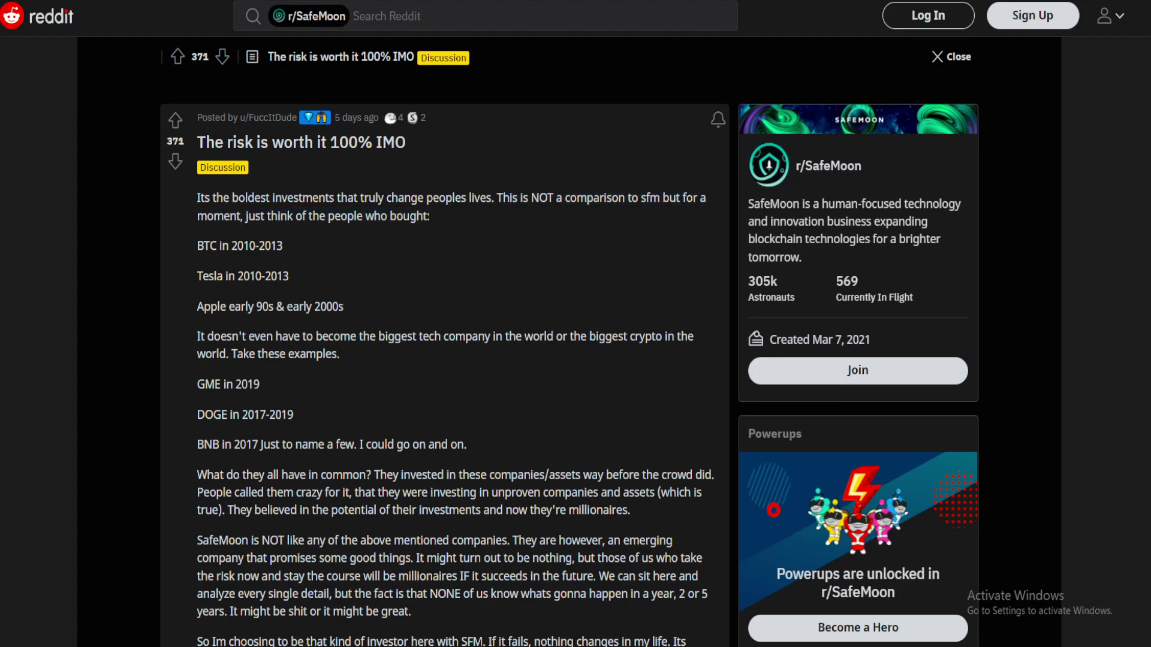
Highlight the BTC, Tesla and Apple example lines and the biggest-tech-company sentence
{"action": "left_click_drag", "start_coordinate": [197, 245], "coordinate": [284, 246]}
{"action": "left_click", "coordinate": [284, 246]}
{"action": "left_click_drag", "start_coordinate": [197, 276], "coordinate": [290, 276]}
{"action": "left_click", "coordinate": [290, 276]}
{"action": "left_click_drag", "start_coordinate": [197, 307], "coordinate": [344, 307]}
{"action": "left_click", "coordinate": [344, 306]}
{"action": "mouse_move", "coordinate": [198, 337]}
{"action": "left_mouse_down"}
{"action": "mouse_move", "coordinate": [688, 337]}
{"action": "mouse_move", "coordinate": [231, 354]}
{"action": "mouse_move", "coordinate": [340, 354]}
{"action": "left_mouse_up"}
{"action": "left_click", "coordinate": [340, 354]}
{"action": "left_click_drag", "start_coordinate": [196, 384], "coordinate": [261, 384]}
{"action": "scroll", "coordinate": [450, 360], "scroll_direction": "down", "scroll_amount": 1}
{"action": "left_click_drag", "start_coordinate": [198, 346], "coordinate": [293, 346]}
Read the DOGE and BNB lines, the 'what in common' and millionaires lines, and the SafeMoon paragraph
{"action": "left_click", "coordinate": [294, 346]}
{"action": "scroll", "coordinate": [294, 347], "scroll_direction": "down", "scroll_amount": 1}
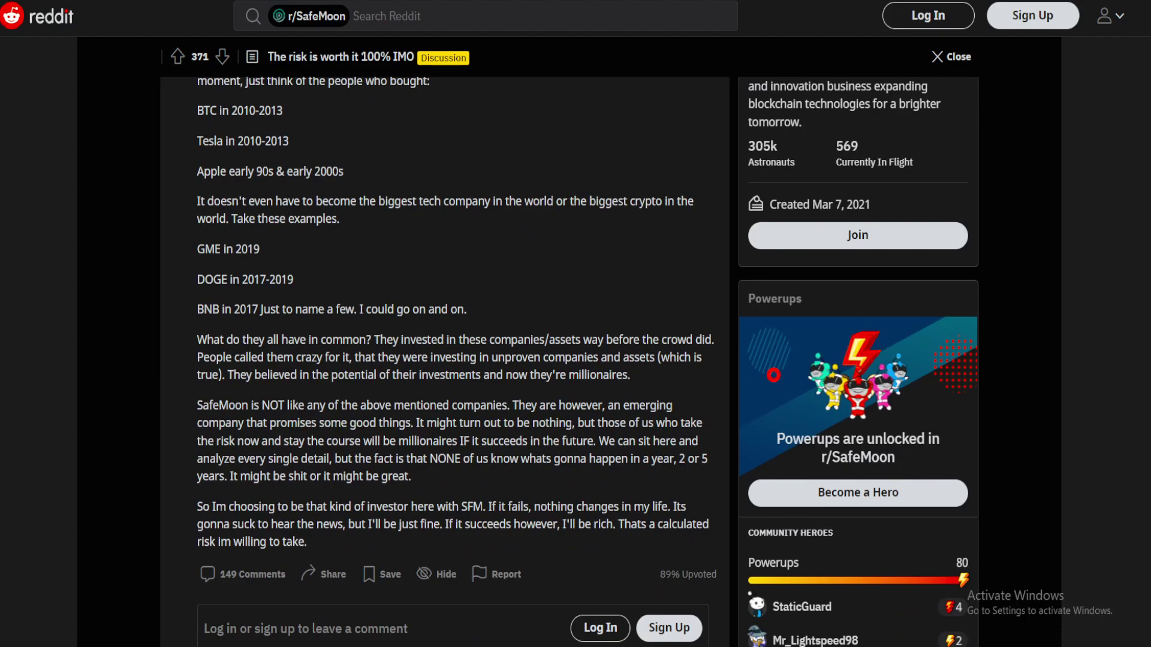
{"action": "left_click_drag", "start_coordinate": [197, 308], "coordinate": [358, 308]}
{"action": "scroll", "coordinate": [450, 359], "scroll_direction": "down", "scroll_amount": 1}
{"action": "left_click_drag", "start_coordinate": [197, 272], "coordinate": [712, 272]}
{"action": "mouse_move", "coordinate": [210, 290]}
{"action": "left_mouse_down"}
{"action": "mouse_move", "coordinate": [417, 290]}
{"action": "mouse_move", "coordinate": [450, 307]}
{"action": "mouse_move", "coordinate": [468, 290]}
{"action": "mouse_move", "coordinate": [656, 289]}
{"action": "left_mouse_up"}
{"action": "left_click", "coordinate": [655, 290]}
{"action": "left_click_drag", "start_coordinate": [228, 307], "coordinate": [623, 307]}
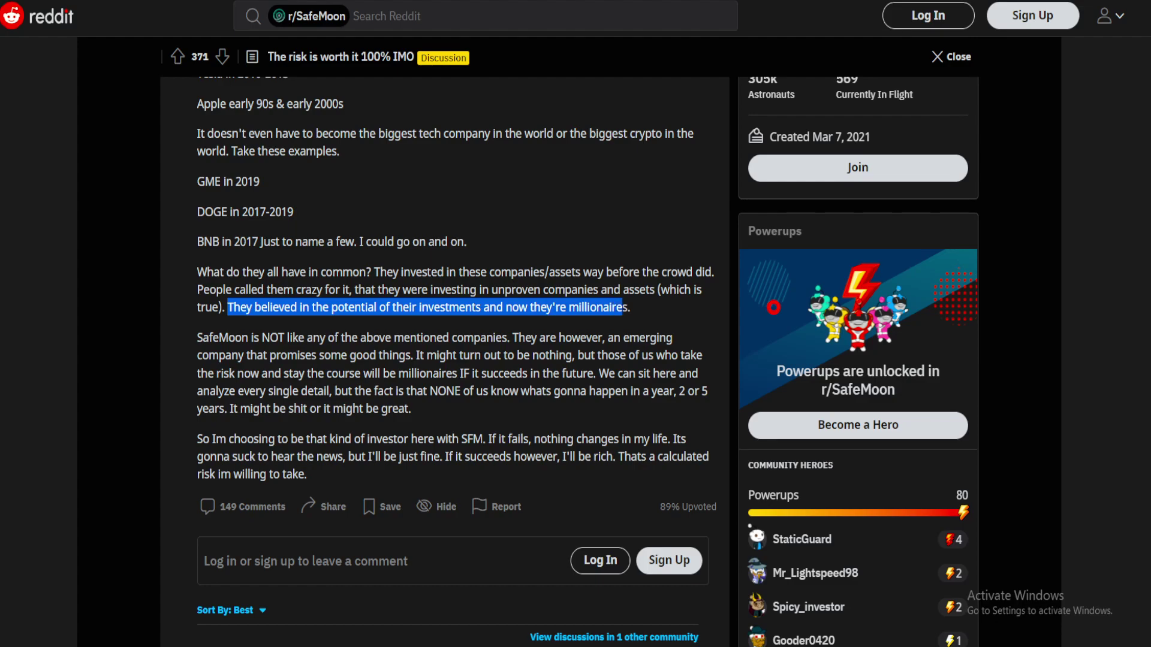
{"action": "left_click", "coordinate": [624, 307]}
{"action": "mouse_move", "coordinate": [197, 338]}
{"action": "left_mouse_down"}
{"action": "mouse_move", "coordinate": [641, 337]}
{"action": "mouse_move", "coordinate": [231, 355]}
{"action": "mouse_move", "coordinate": [673, 354]}
{"action": "mouse_move", "coordinate": [260, 373]}
{"action": "mouse_move", "coordinate": [476, 391]}
{"action": "mouse_move", "coordinate": [394, 373]}
{"action": "mouse_move", "coordinate": [588, 373]}
{"action": "left_mouse_up"}
{"action": "left_click", "coordinate": [412, 354]}
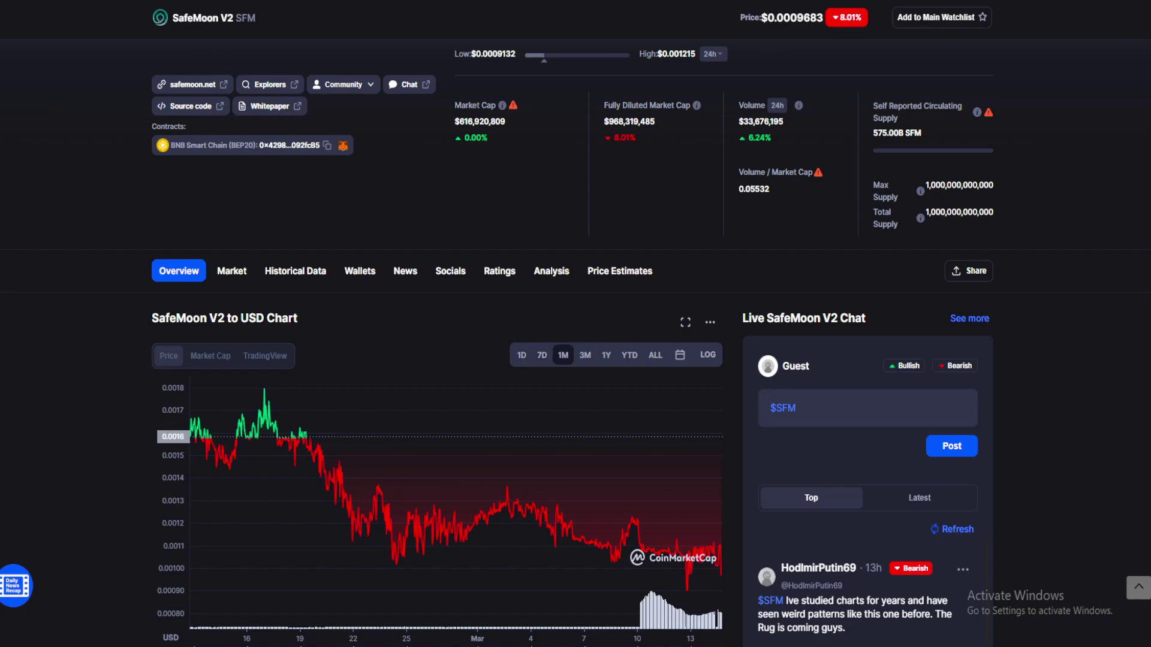
{"action": "left_click", "coordinate": [542, 354]}
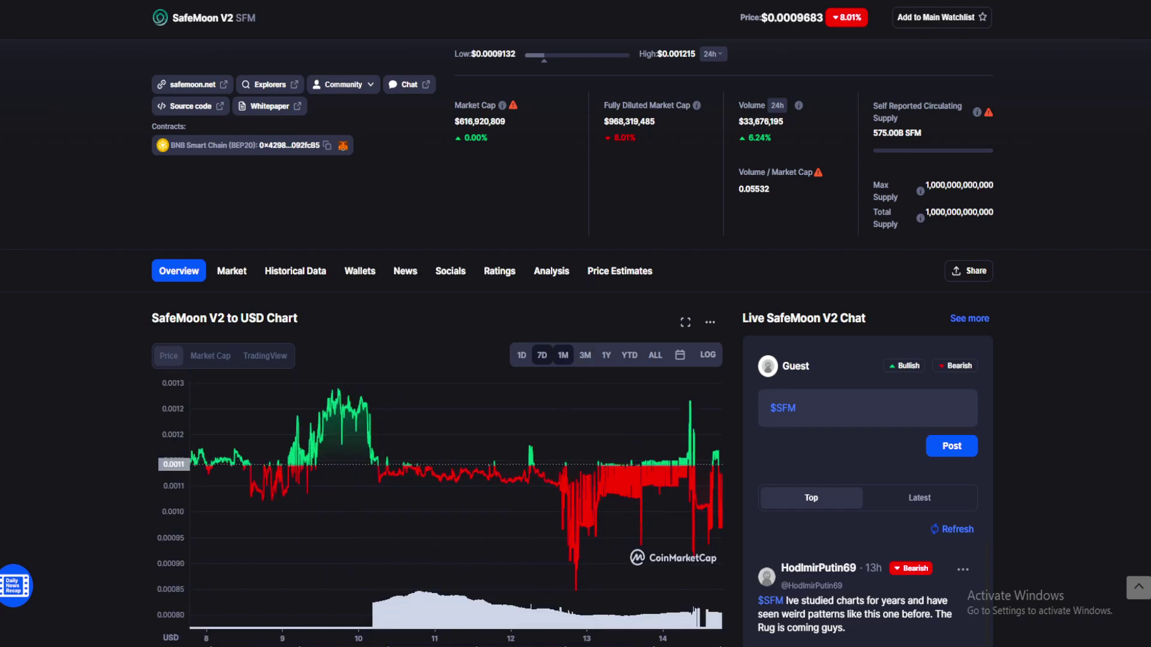
{"action": "left_click", "coordinate": [562, 355]}
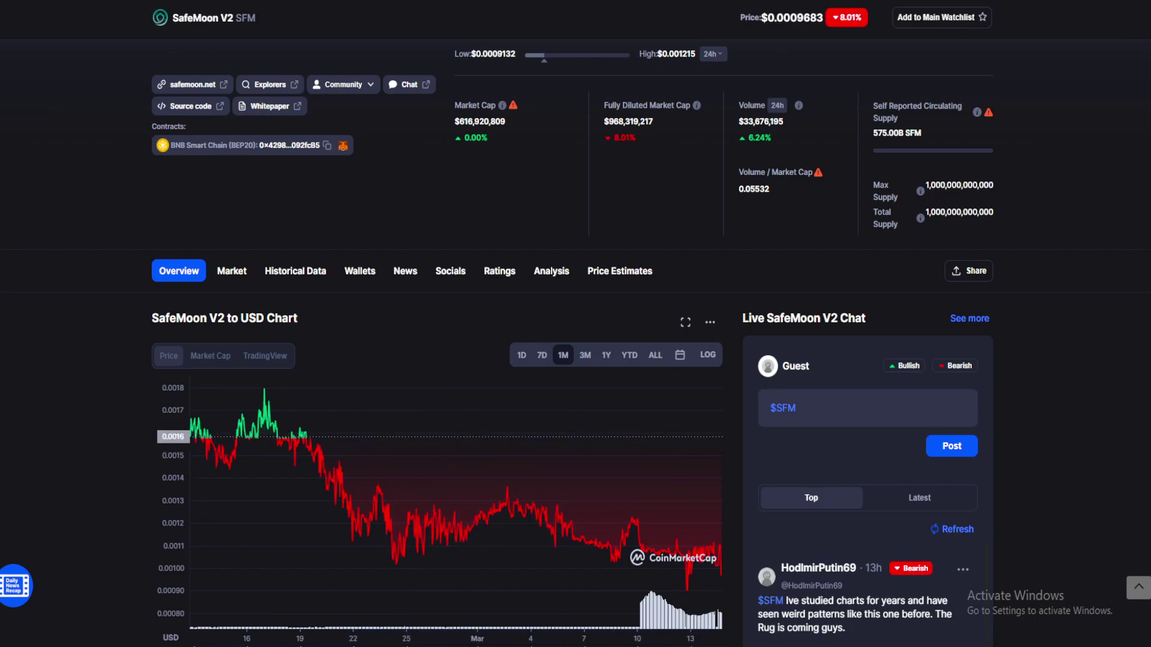
{"action": "scroll", "coordinate": [575, 360], "scroll_direction": "down", "scroll_amount": 1}
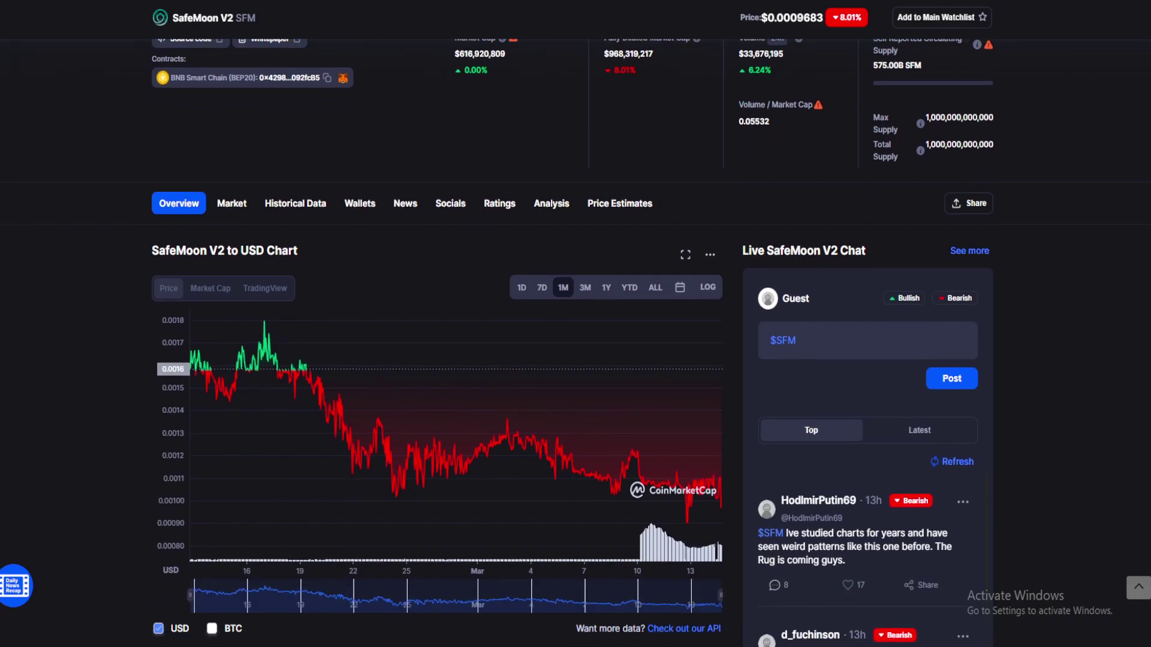
{"action": "mouse_move", "coordinate": [281, 379]}
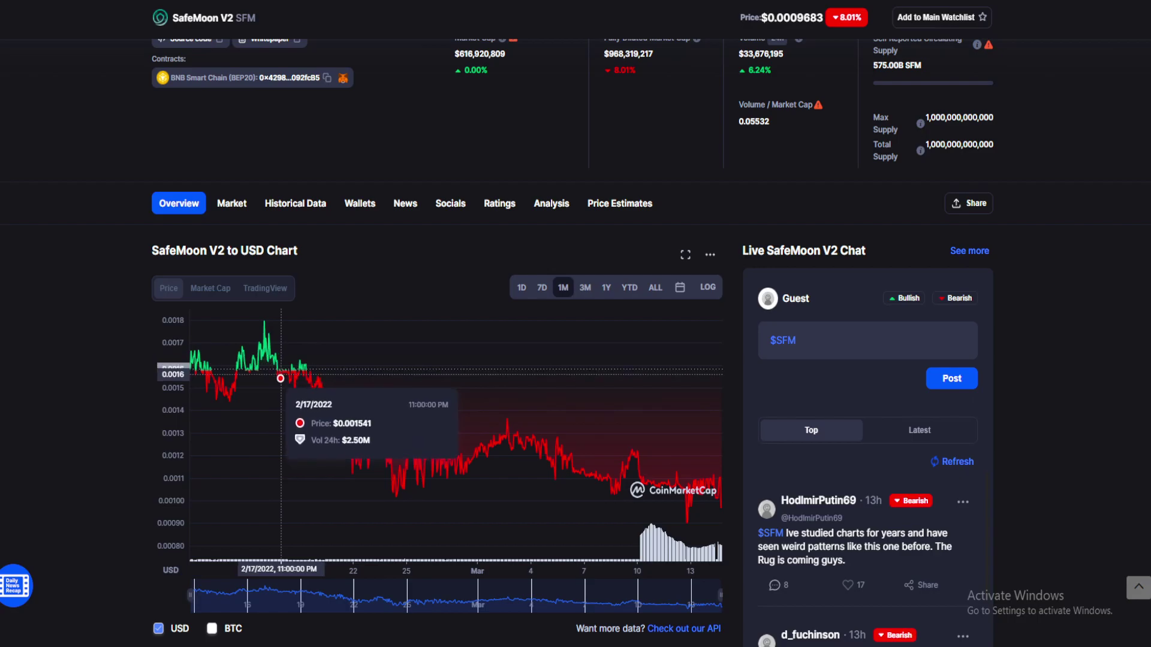
{"action": "left_click", "coordinate": [585, 287]}
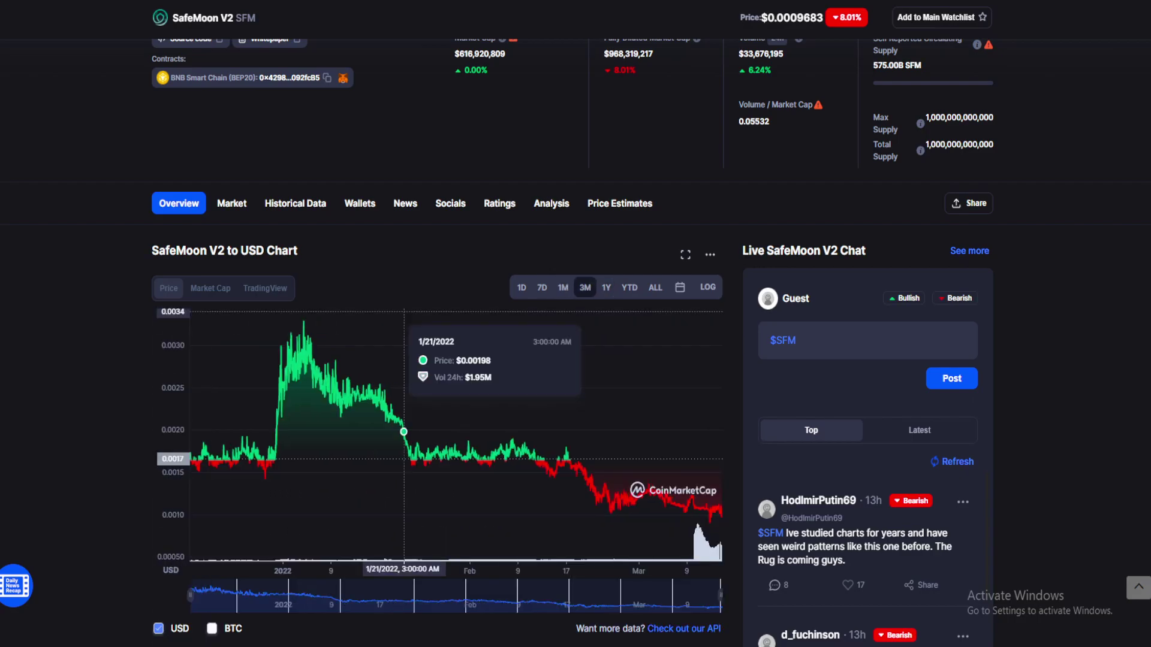
{"action": "left_click", "coordinate": [563, 287]}
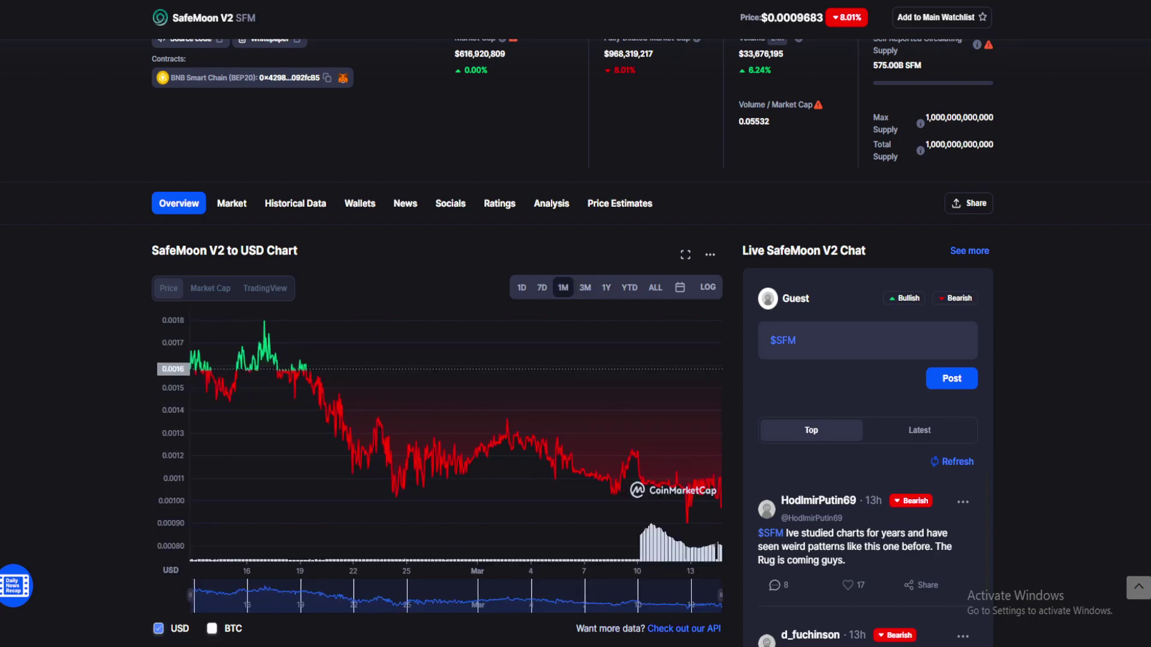